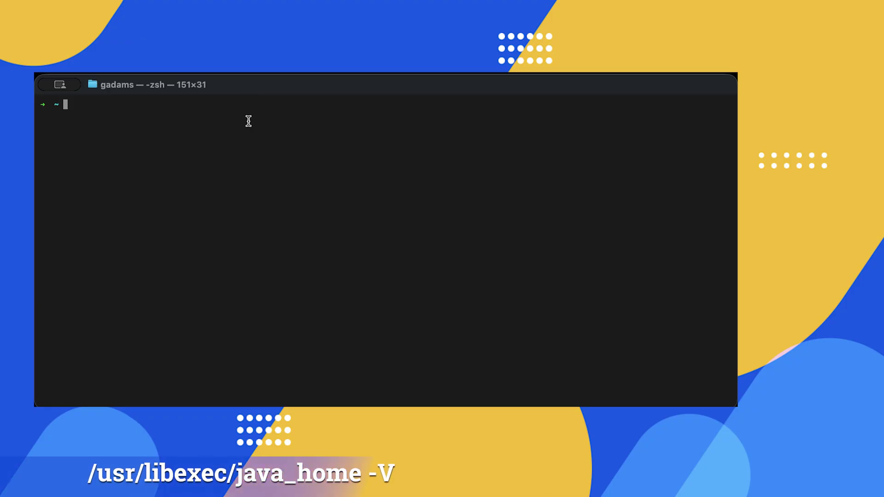
text(/usr/libexec/java_home -V)
Run /usr/libexec/java_home -V and highlight the 21.0.9 entry among 25.0.1, 21.0.9 and 17.0.17.
key(Return)
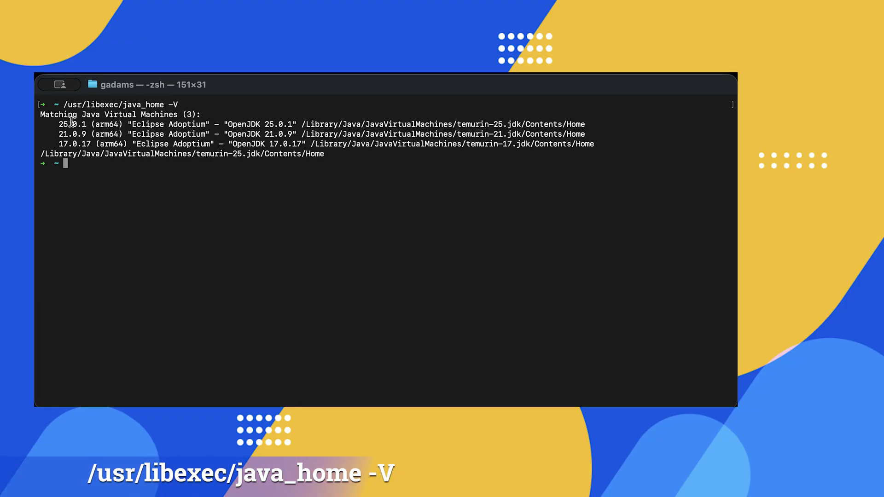
drag(56, 125, 113, 134)
click(90, 143)
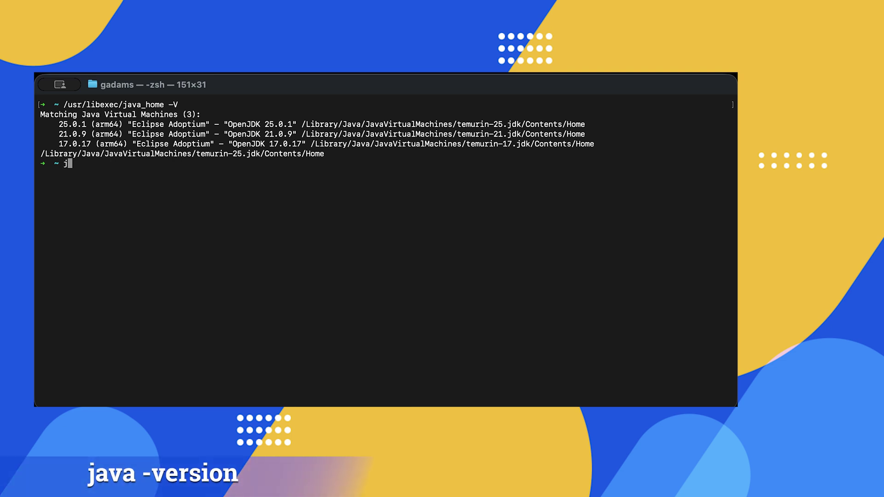
text(ava -)
text(version)
Run java -version and highlight 25.0.1 in its output and in the JDK list.
key(Return)
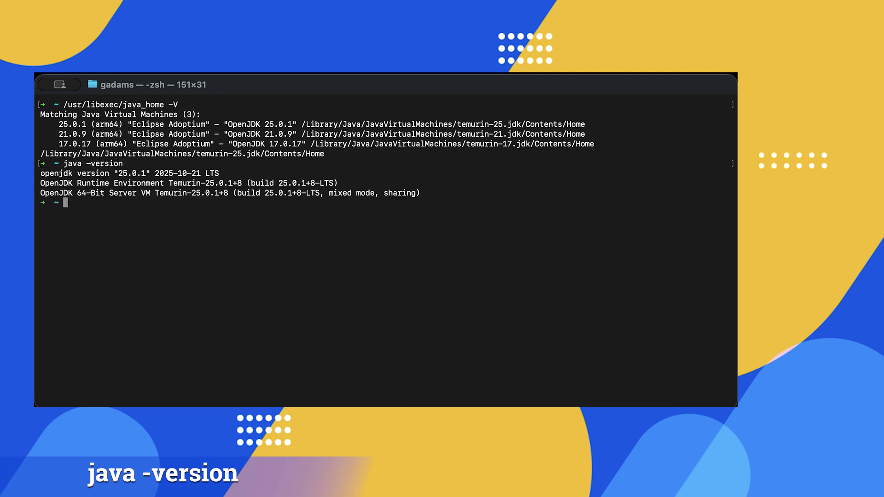
drag(117, 173, 146, 173)
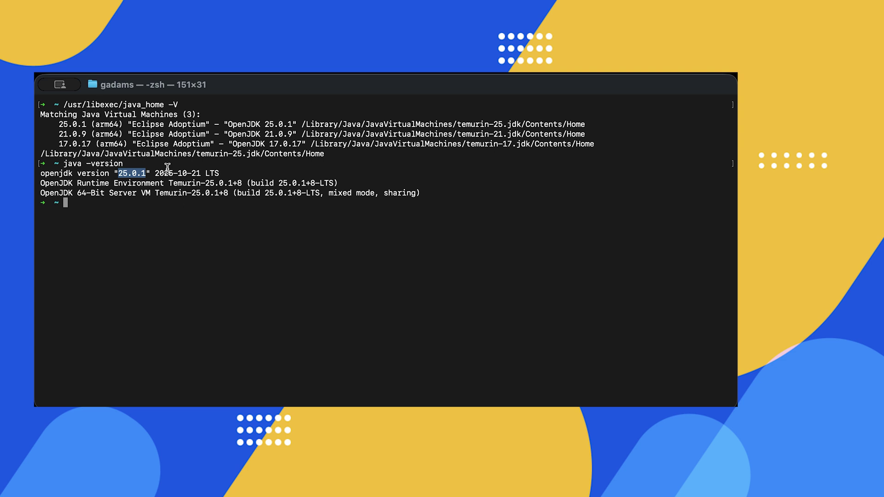
drag(59, 125, 88, 123)
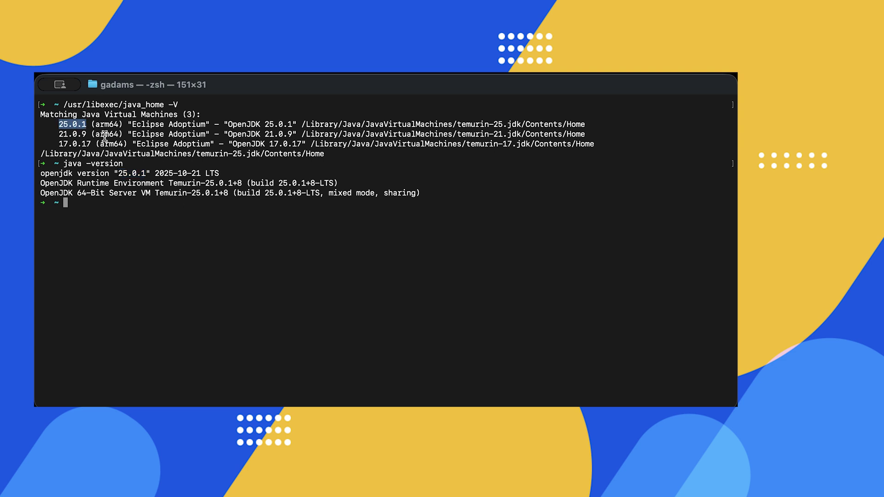
click(271, 295)
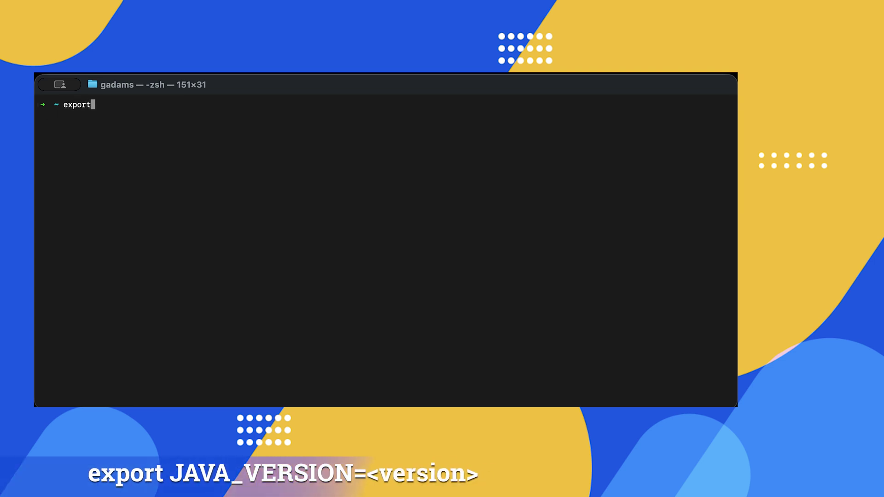
text( JAVA_VER)
text(SION=21)
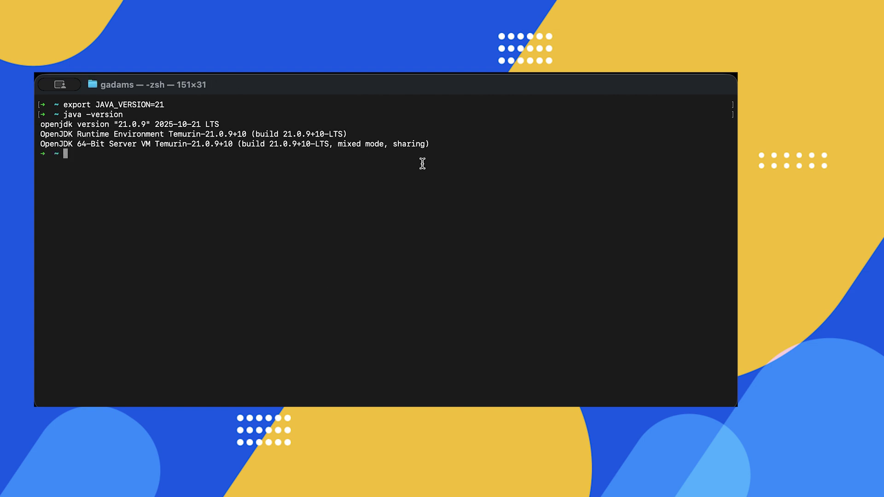
Highlight the OpenJDK 21.0.9 runtime details reported after exporting JAVA_VERSION=21.
drag(430, 144, 41, 134)
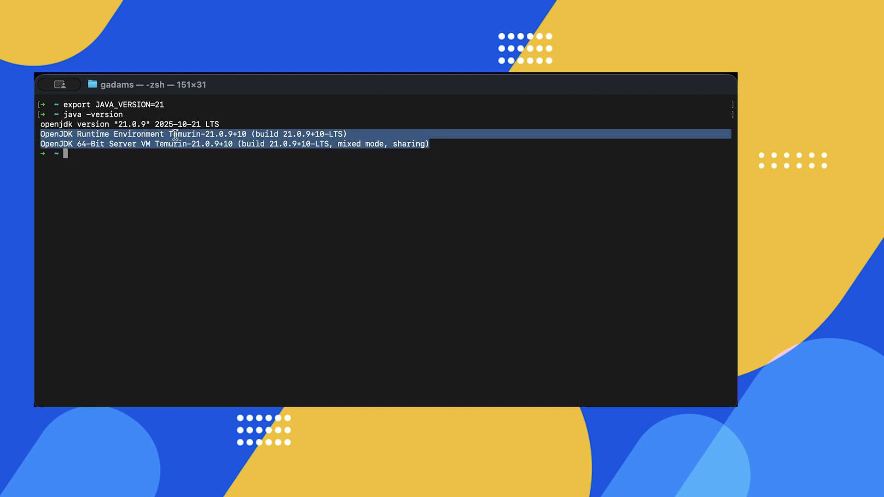